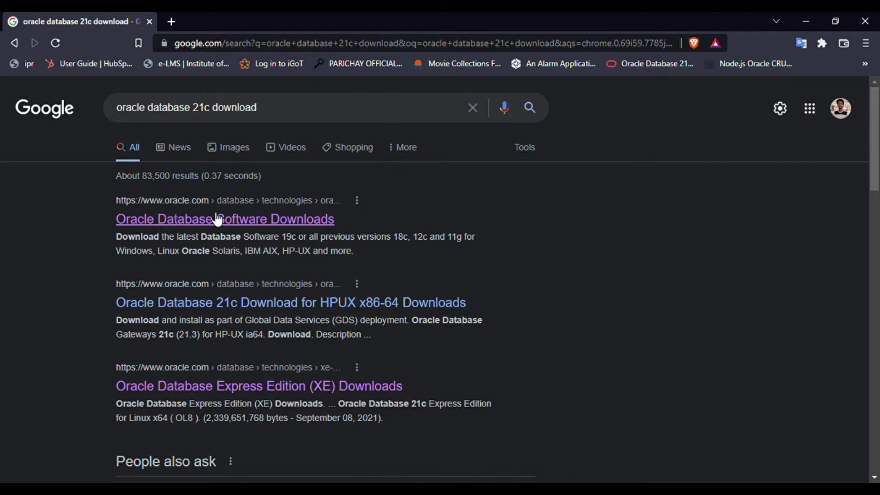
Step: Open Oracle's Database Software Downloads page from the search results and go to the Oracle Database Express Edition downloads
{"action": "left_click", "coordinate": [271, 229]}
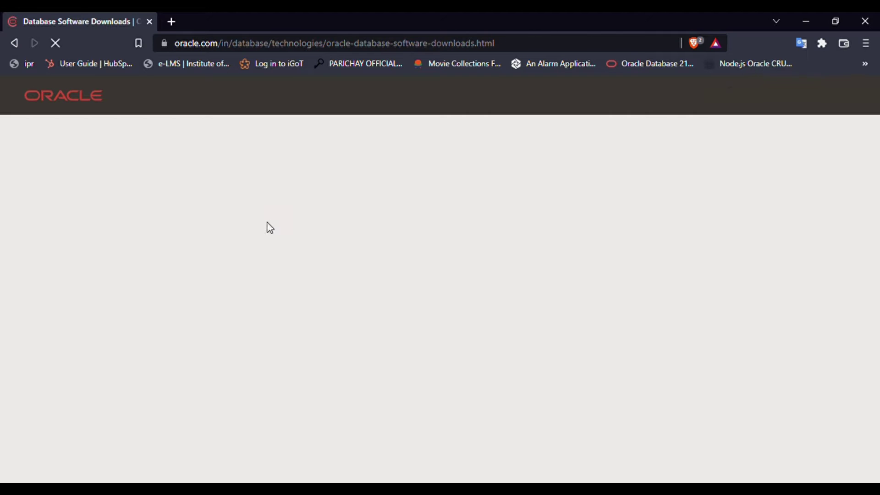
{"action": "scroll", "coordinate": [130, 271], "scroll_direction": "down", "scroll_amount": 4}
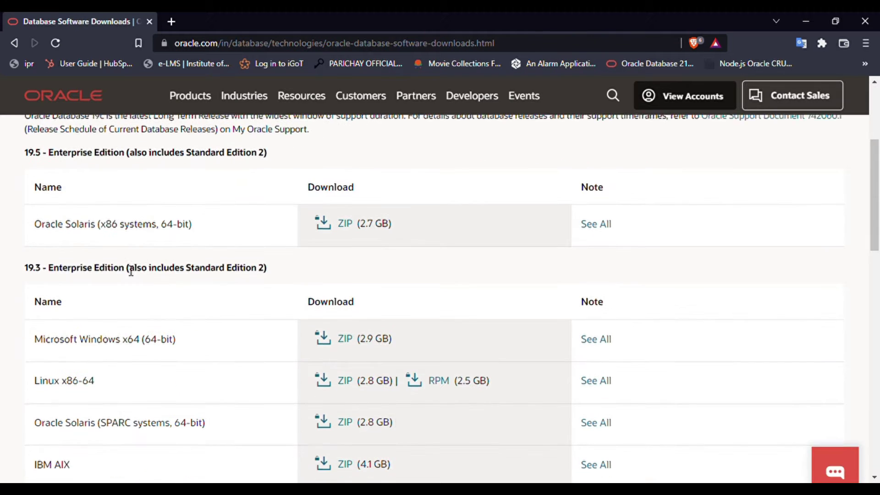
{"action": "scroll", "coordinate": [67, 191], "scroll_direction": "up", "scroll_amount": 3}
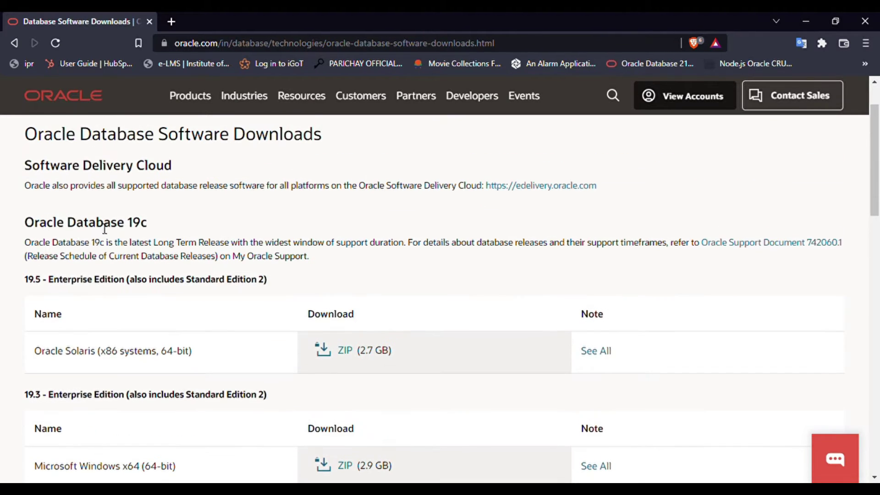
{"action": "scroll", "coordinate": [157, 237], "scroll_direction": "down", "scroll_amount": 10}
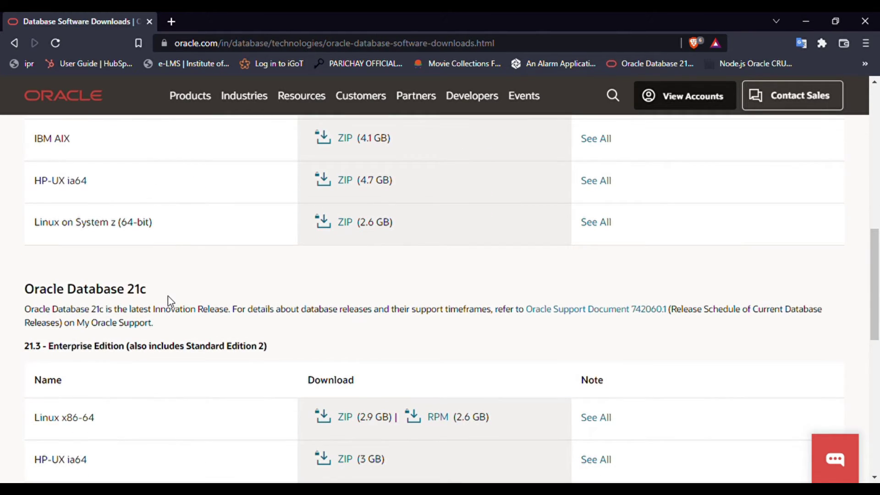
{"action": "scroll", "coordinate": [168, 295], "scroll_direction": "down", "scroll_amount": 6}
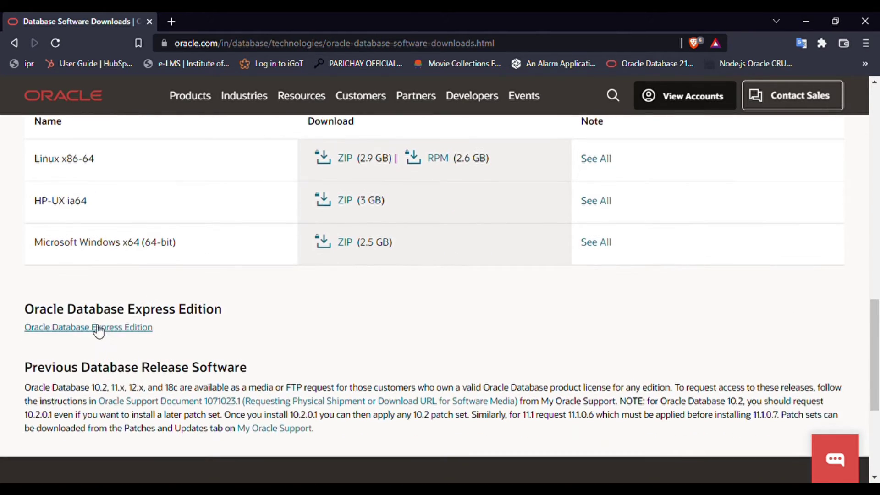
{"action": "left_click_drag", "start_coordinate": [24, 312], "coordinate": [241, 320]}
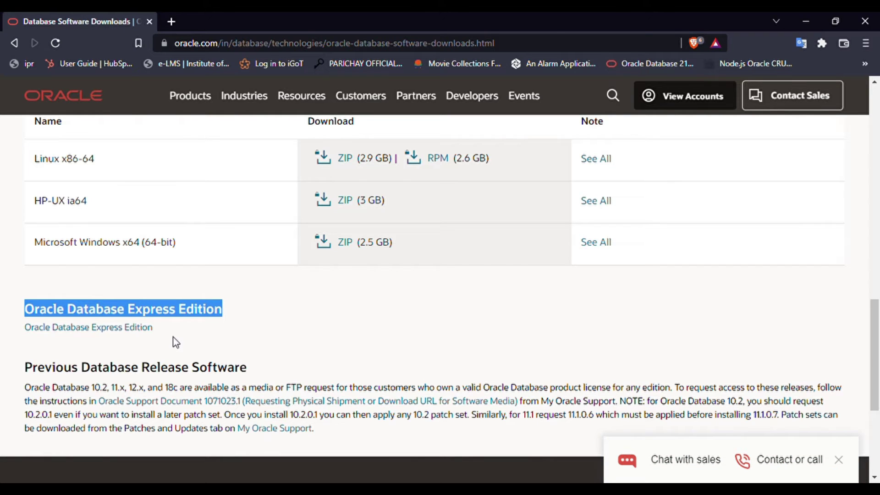
{"action": "left_click", "coordinate": [122, 328]}
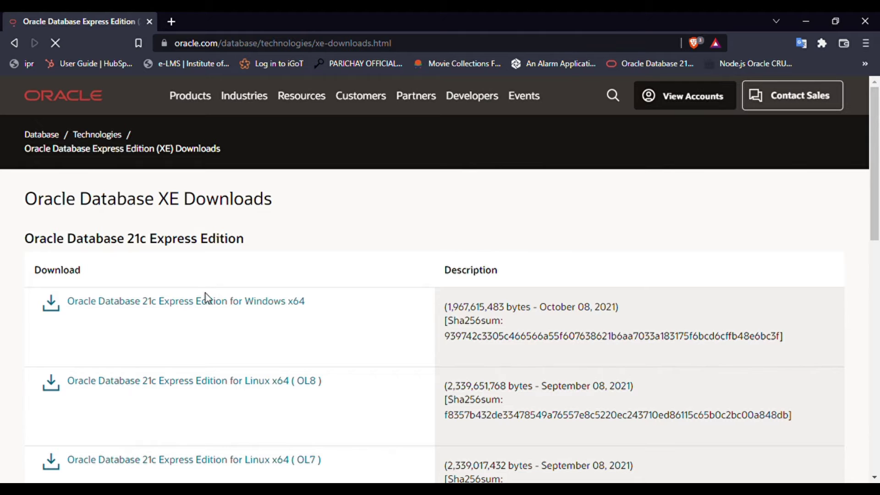
Step: Download Oracle Database 21c Express Edition for Windows x64
{"action": "scroll", "coordinate": [221, 272], "scroll_direction": "down", "scroll_amount": 4}
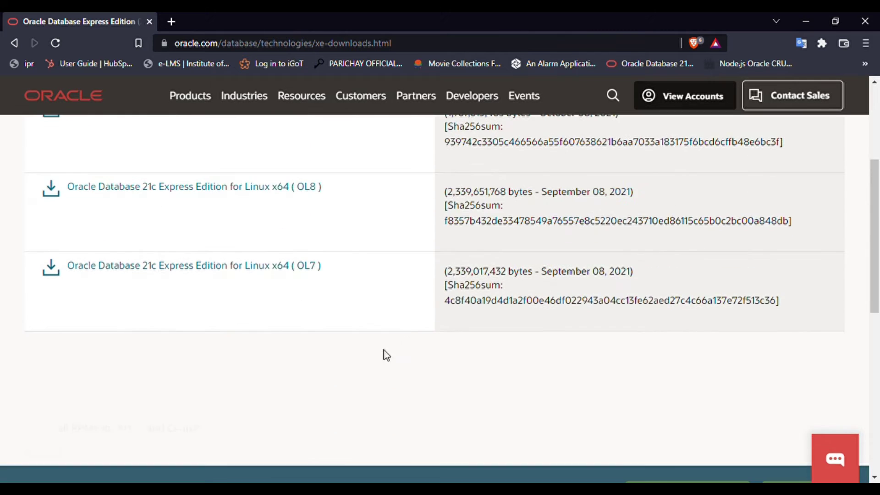
{"action": "scroll", "coordinate": [317, 346], "scroll_direction": "up", "scroll_amount": 2}
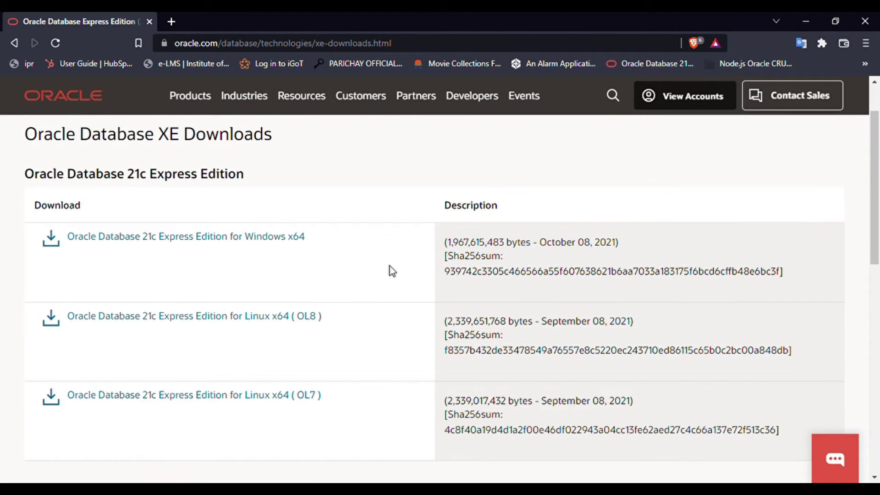
{"action": "left_click", "coordinate": [203, 242]}
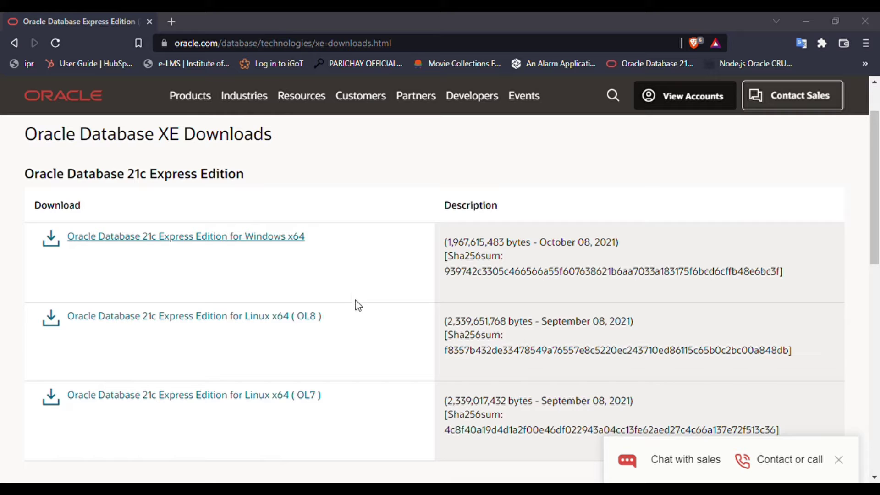
{"action": "left_click", "coordinate": [387, 309]}
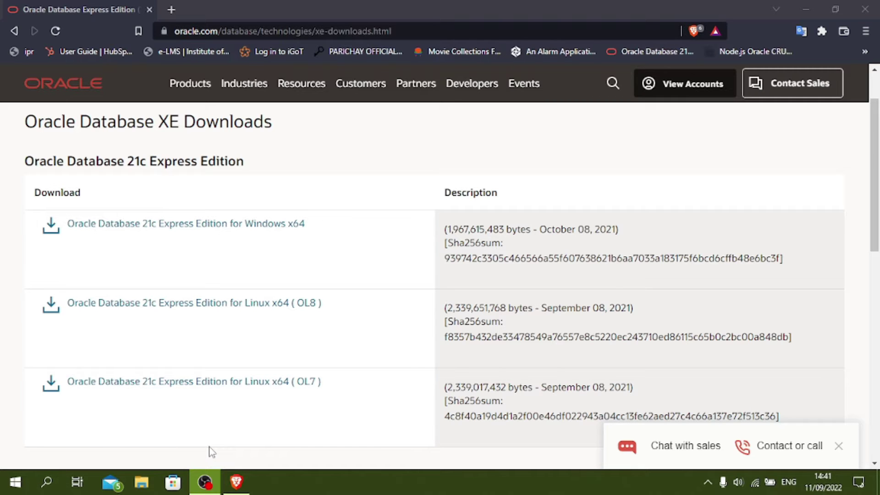
Step: Extract the OracleXE213_Win64 archive in the Downloads folder into a folder of the same name
{"action": "key", "text": "super+e"}
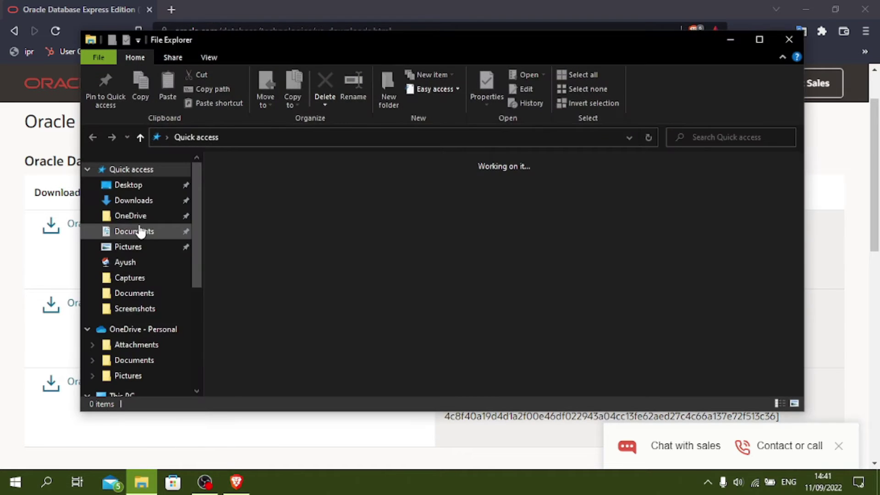
{"action": "left_click", "coordinate": [143, 206]}
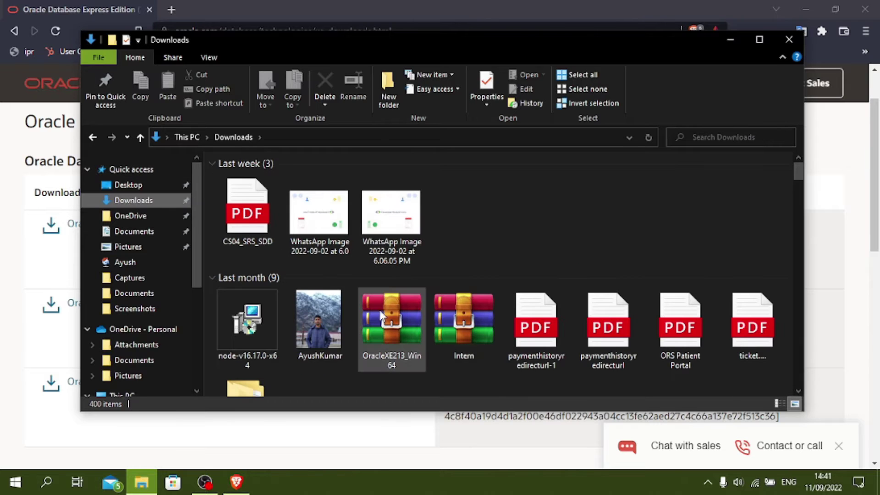
{"action": "left_click", "coordinate": [394, 320]}
{"action": "right_click", "coordinate": [394, 320]}
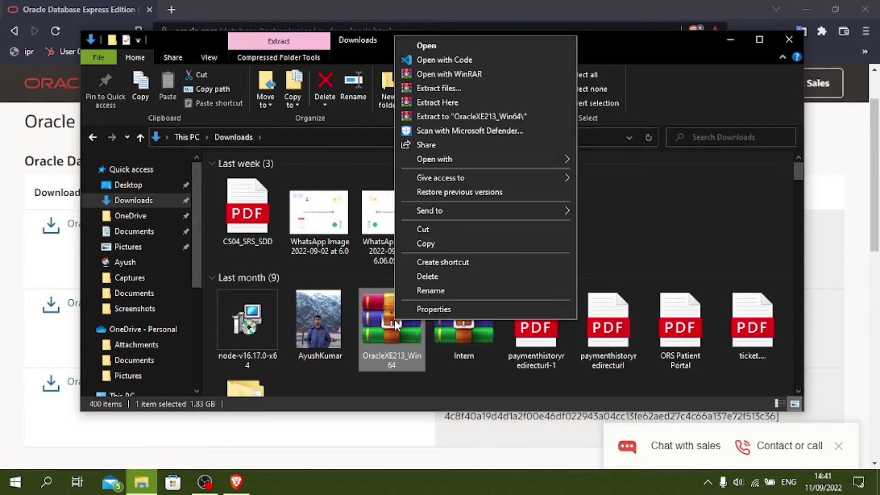
{"action": "left_click", "coordinate": [468, 87]}
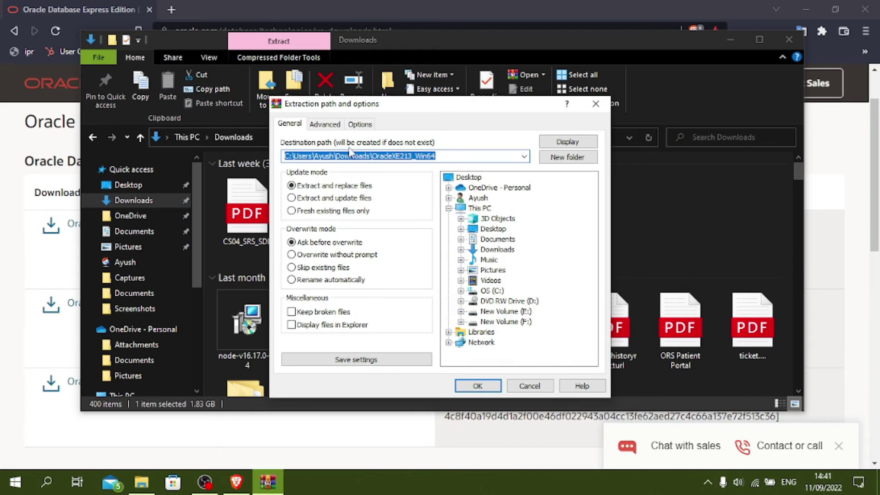
{"action": "left_click", "coordinate": [491, 387]}
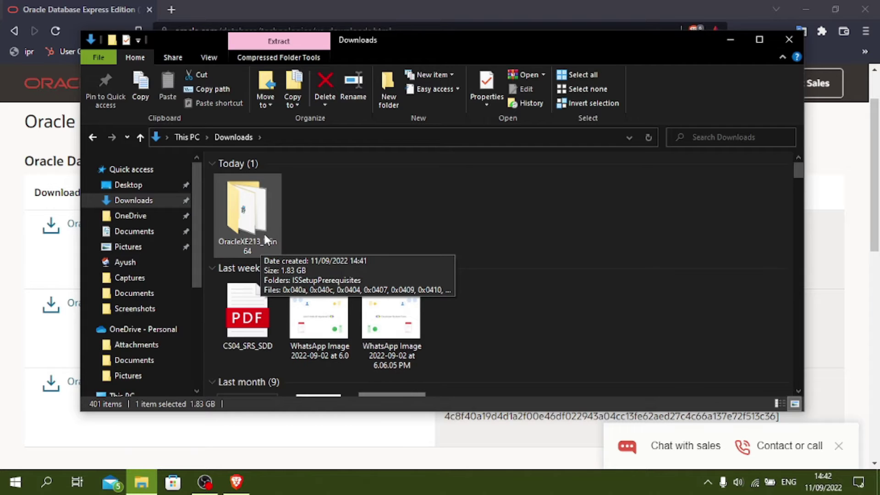
Step: Launch the setup application from the extracted OracleXE213_Win64 folder and close the file window
{"action": "double_click", "coordinate": [263, 234]}
{"action": "scroll", "coordinate": [272, 214], "scroll_direction": "down", "scroll_amount": 3}
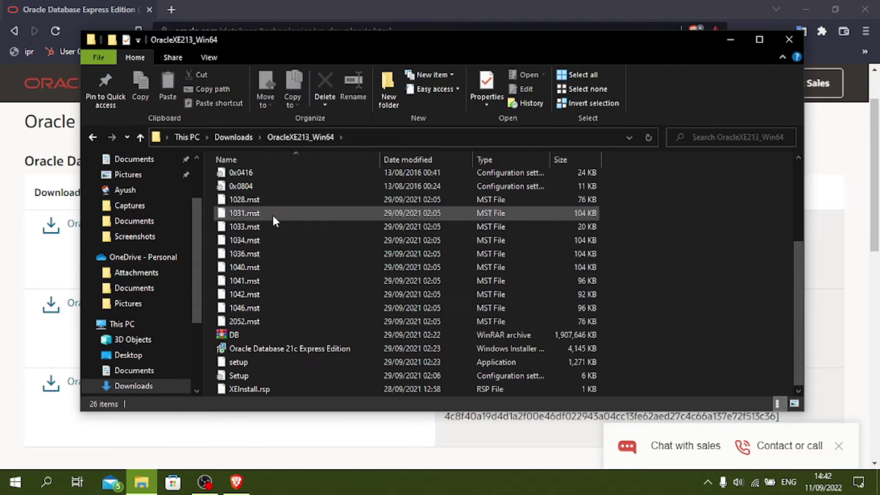
{"action": "double_click", "coordinate": [272, 361]}
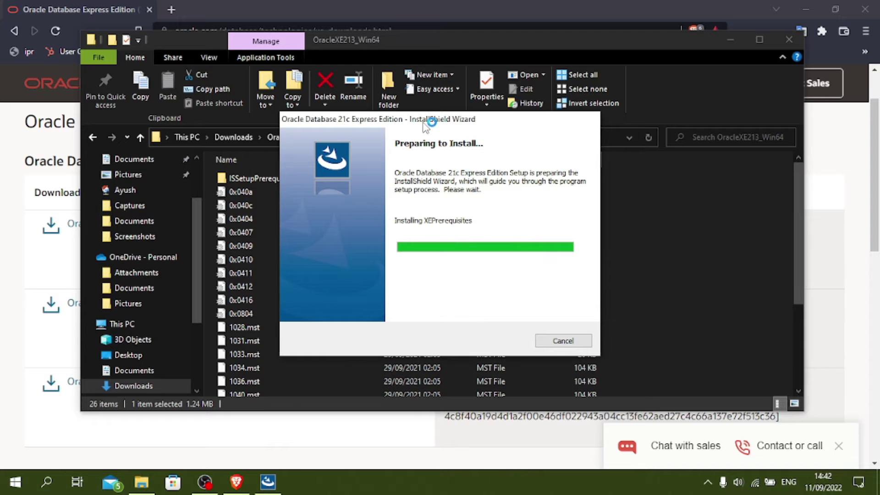
{"action": "left_click", "coordinate": [780, 36]}
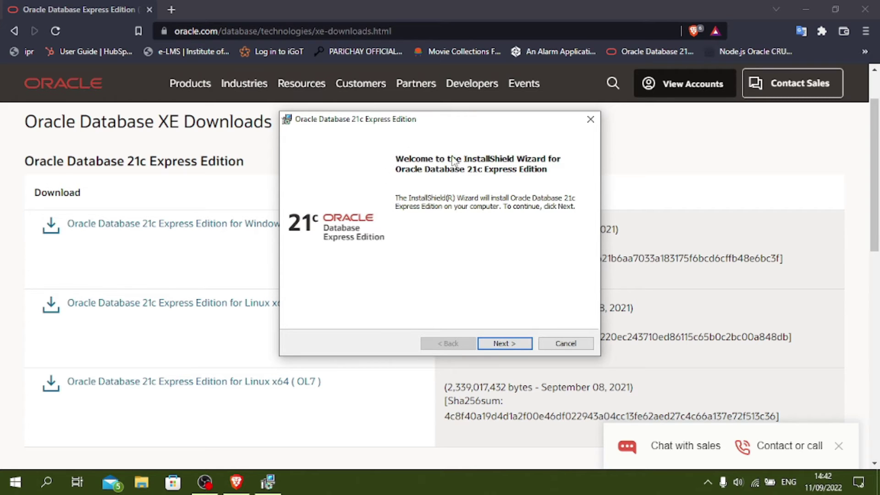
Step: Proceed past the installer's welcome page and accept the terms in the license agreement
{"action": "left_click", "coordinate": [504, 344]}
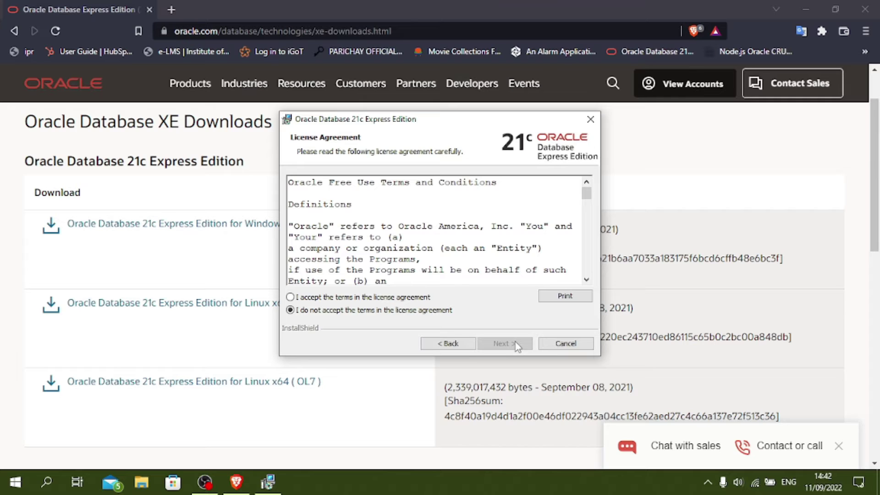
{"action": "left_click", "coordinate": [365, 297]}
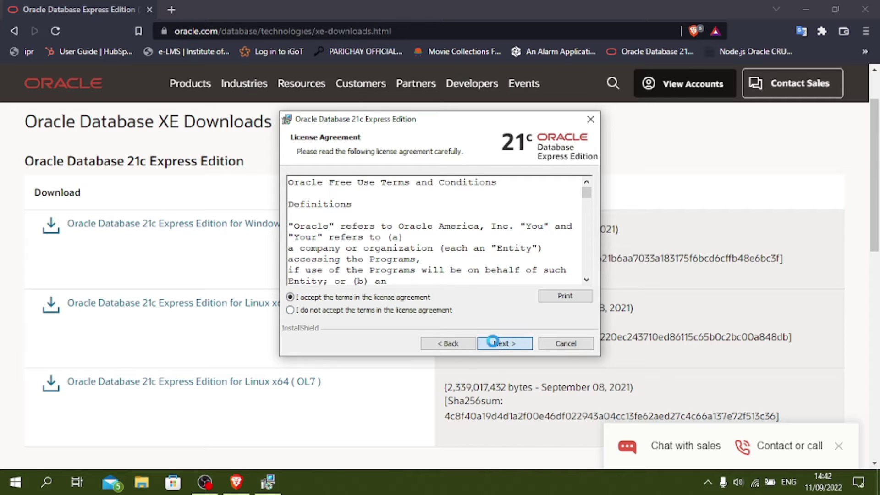
{"action": "left_click", "coordinate": [490, 341]}
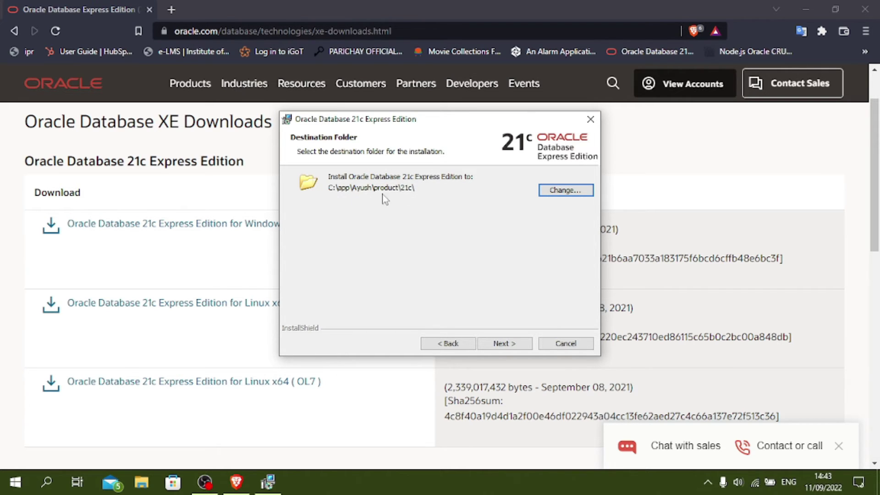
Step: Change the installation destination to a new folder named oracle on the F: drive and continue
{"action": "left_click", "coordinate": [557, 191]}
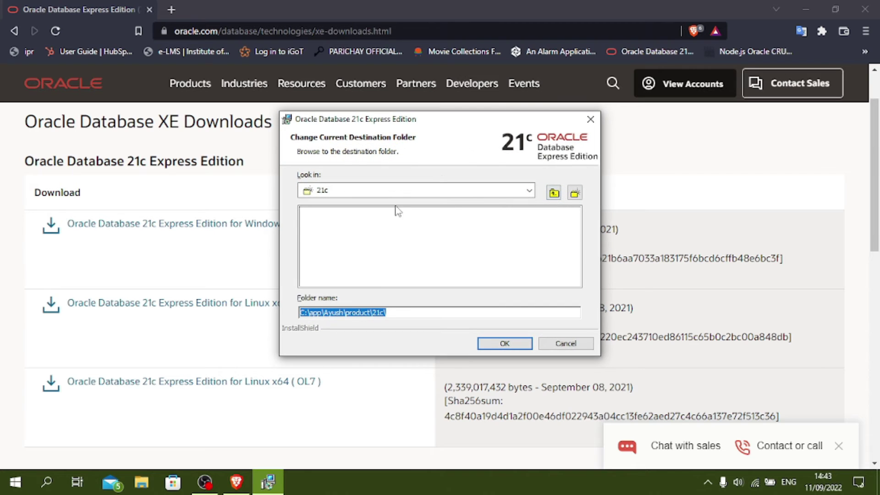
{"action": "left_click", "coordinate": [529, 192]}
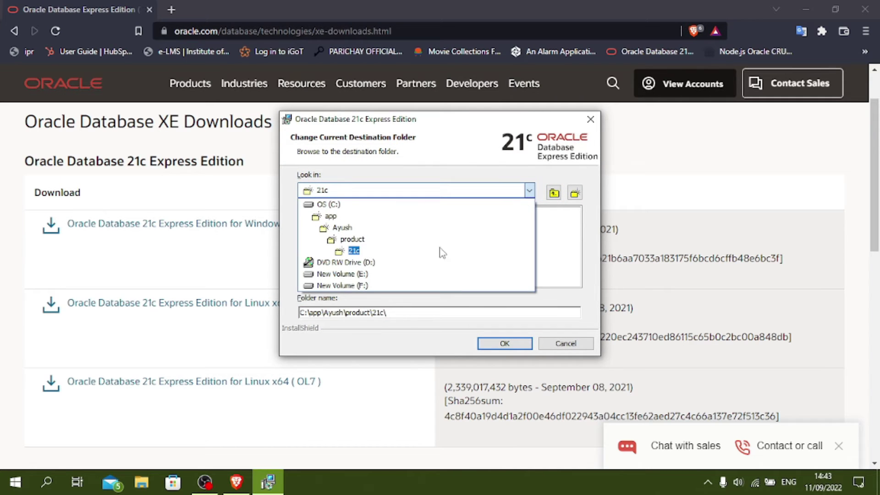
{"action": "left_click", "coordinate": [348, 285]}
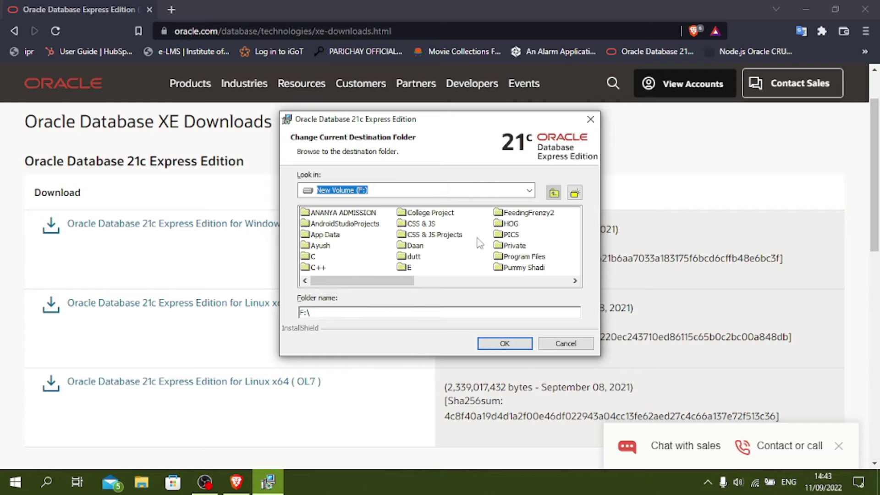
{"action": "left_click", "coordinate": [574, 193]}
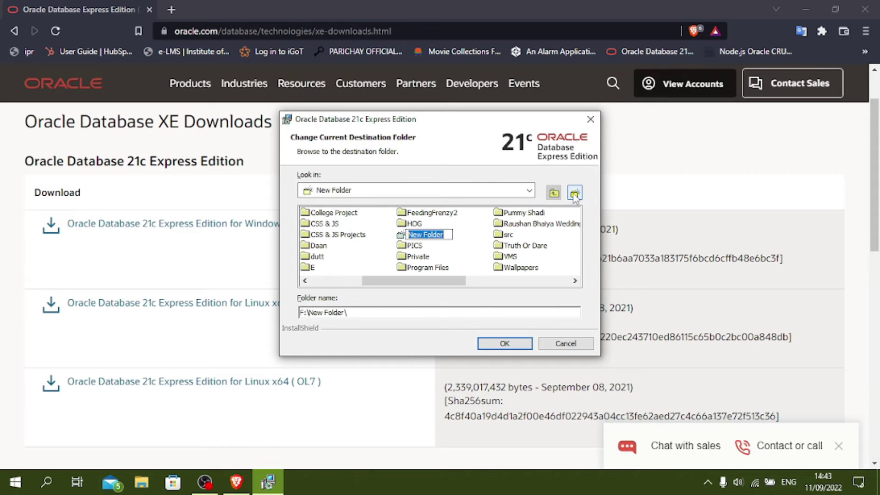
{"action": "type", "text": "oracle"}
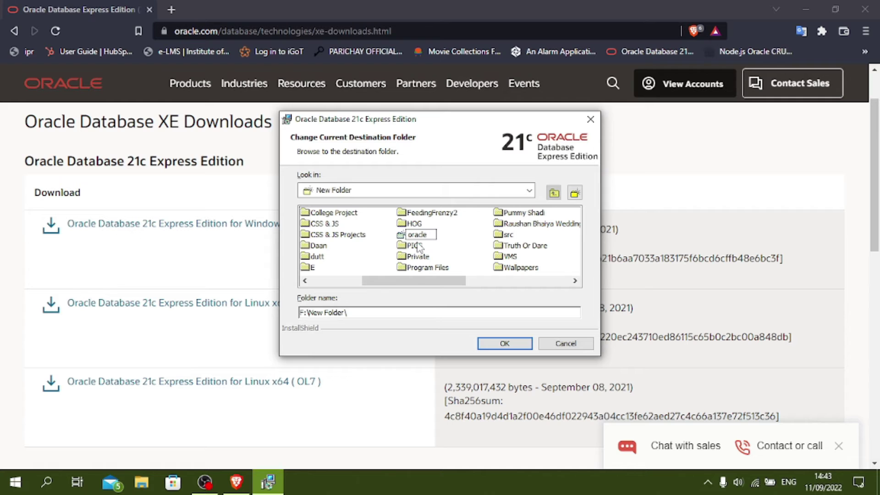
{"action": "key", "text": "Return"}
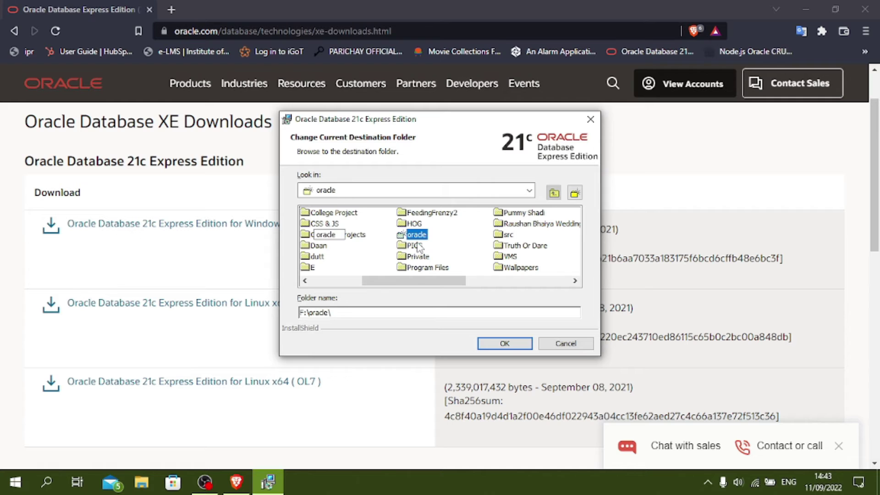
{"action": "left_click", "coordinate": [514, 346]}
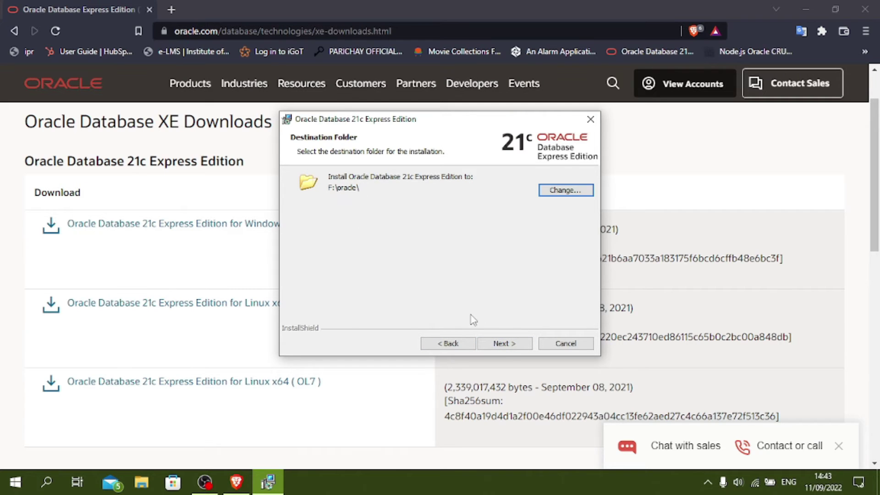
{"action": "left_click", "coordinate": [511, 348]}
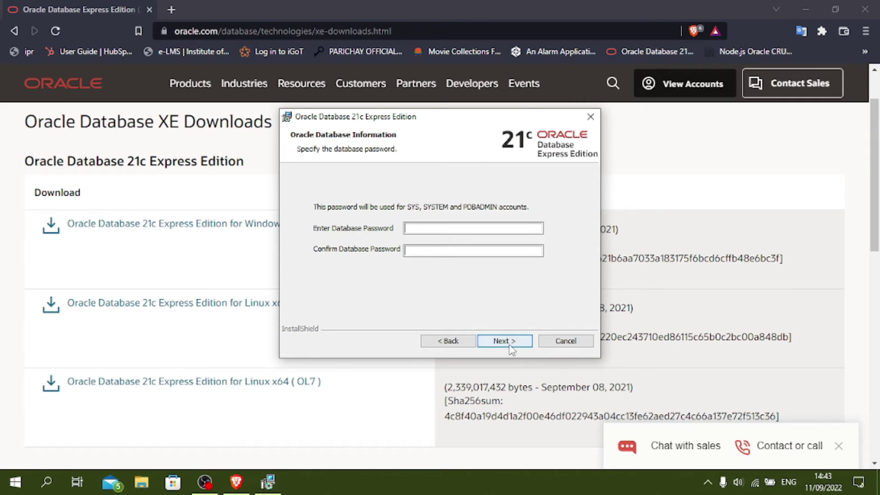
Step: Enter and confirm the database password for the SYS, SYSTEM and PDBADMIN accounts and start the installation
{"action": "left_click", "coordinate": [444, 229]}
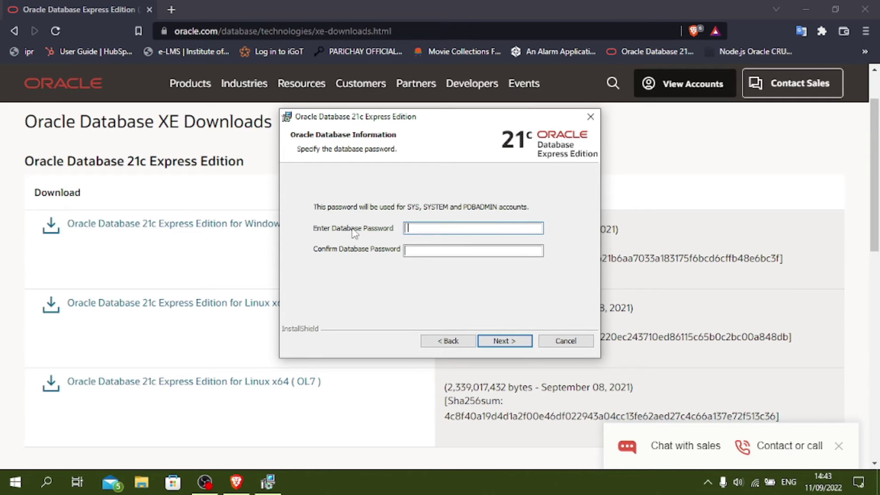
{"action": "left_click_drag", "start_coordinate": [440, 122], "coordinate": [436, 118]}
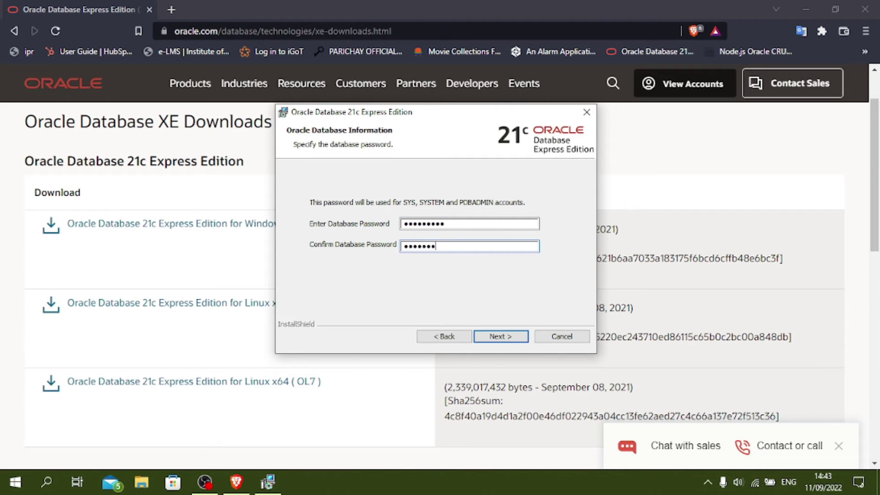
{"action": "left_click", "coordinate": [507, 335]}
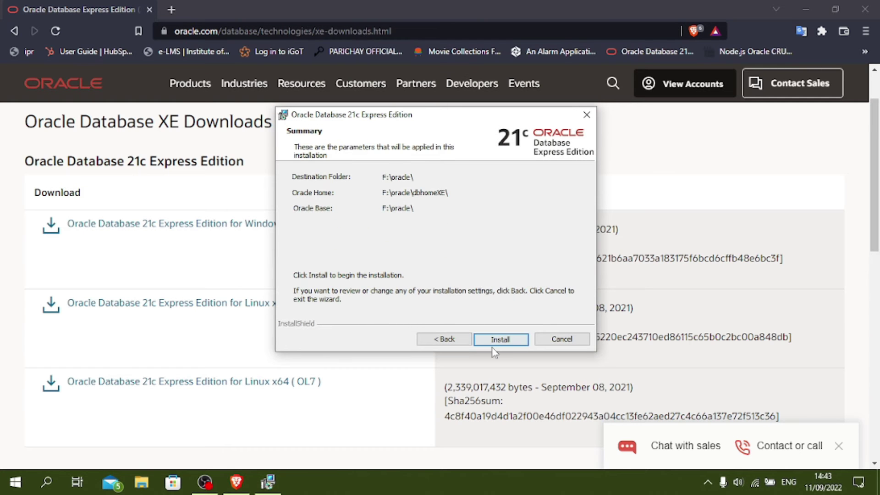
{"action": "left_click", "coordinate": [497, 340]}
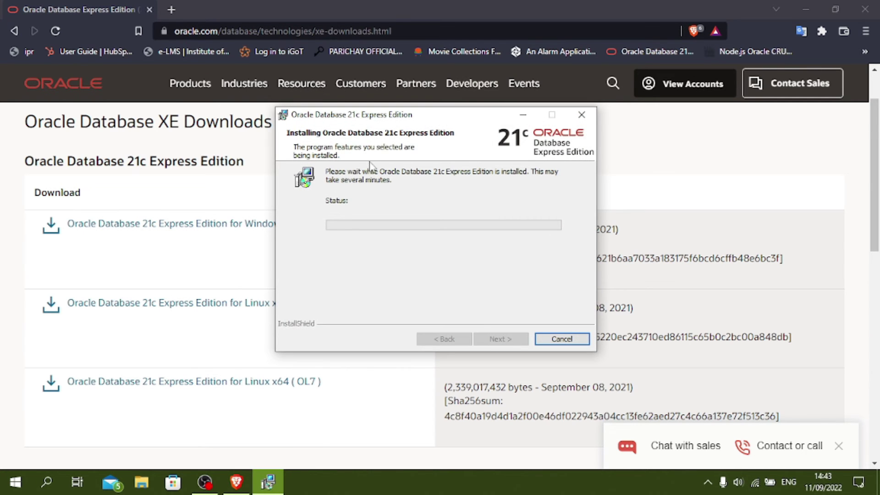
{"action": "left_click_drag", "start_coordinate": [386, 119], "coordinate": [390, 126]}
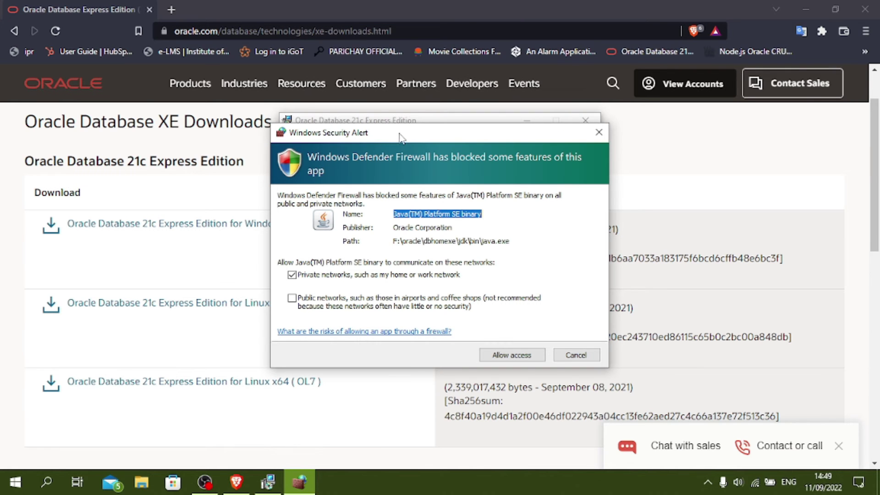
Step: Allow the Java(TM) Platform SE binary to communicate through Windows Defender Firewall on private networks
{"action": "mouse_move", "coordinate": [397, 139]}
{"action": "left_mouse_down"}
{"action": "mouse_move", "coordinate": [393, 126]}
{"action": "mouse_move", "coordinate": [392, 135]}
{"action": "left_mouse_up"}
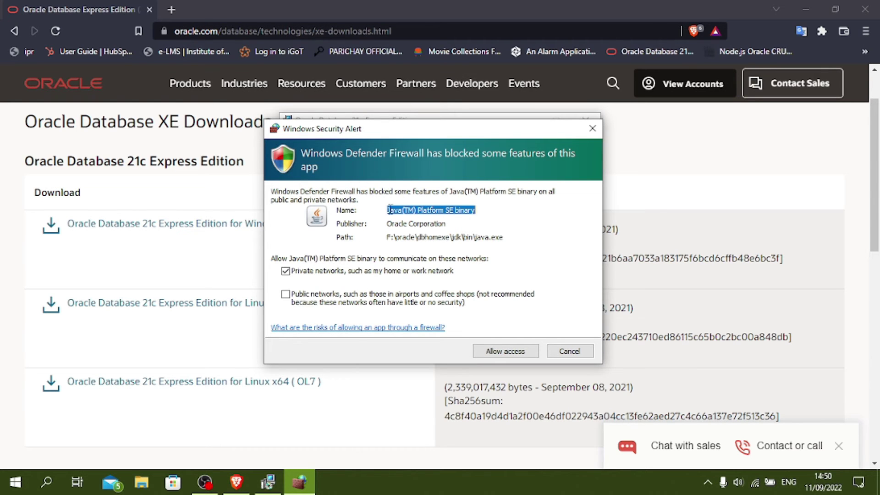
{"action": "left_click_drag", "start_coordinate": [390, 139], "coordinate": [405, 148]}
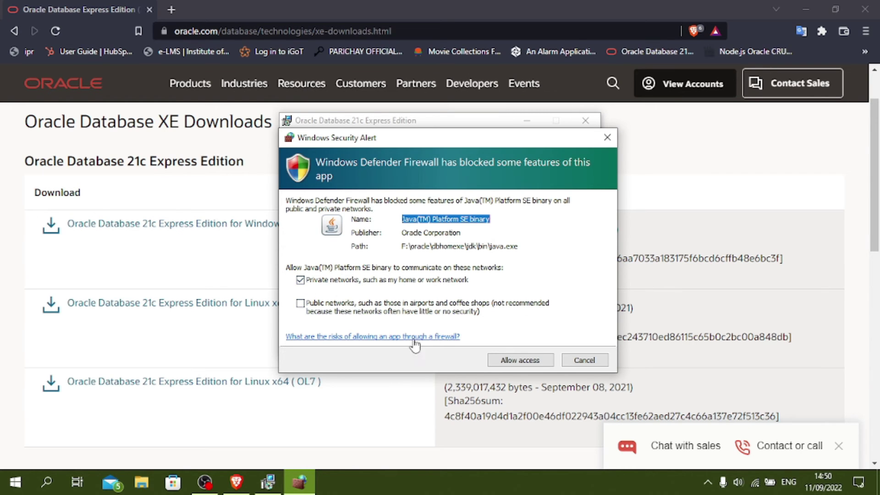
{"action": "left_click", "coordinate": [513, 362]}
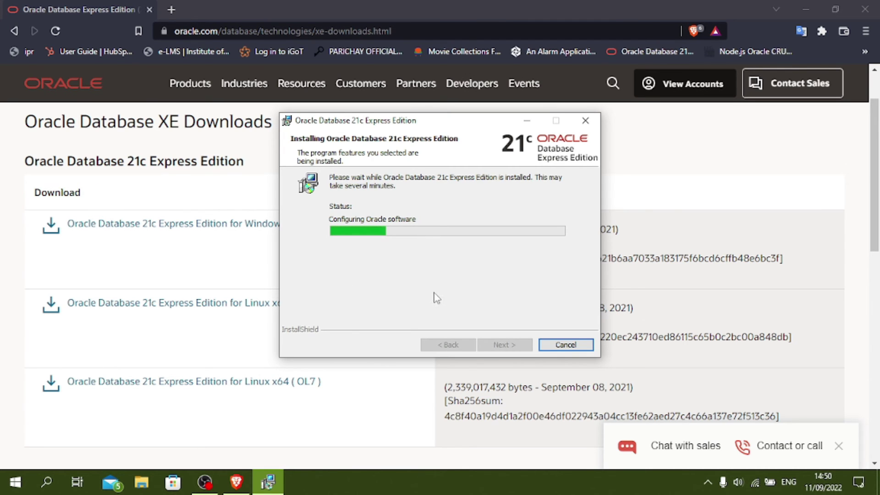
Step: Finish the Oracle Database 21c Express Edition installation wizard and close the browser with the downloads page
{"action": "left_click_drag", "start_coordinate": [424, 127], "coordinate": [422, 124]}
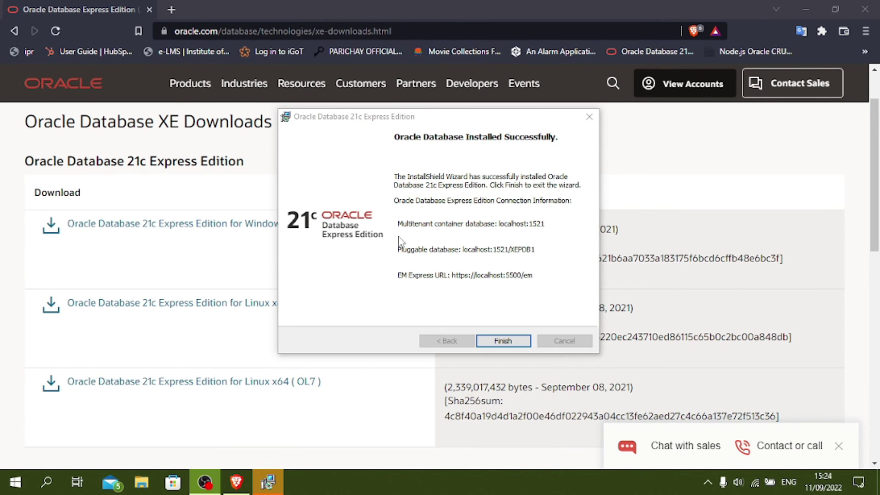
{"action": "left_click", "coordinate": [371, 115]}
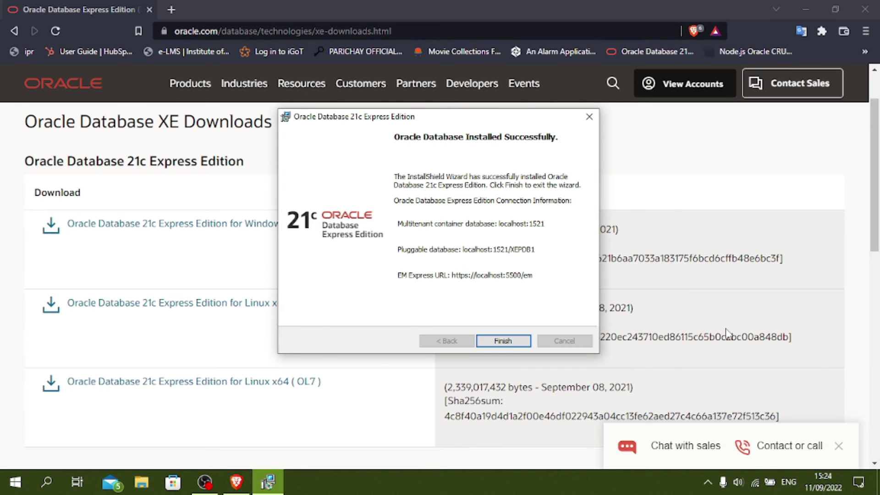
{"action": "left_click", "coordinate": [517, 342]}
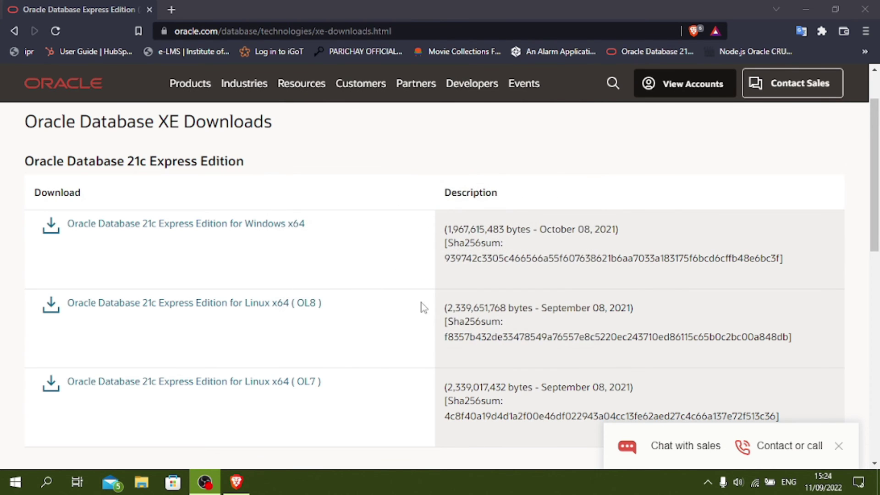
{"action": "left_click", "coordinate": [864, 10]}
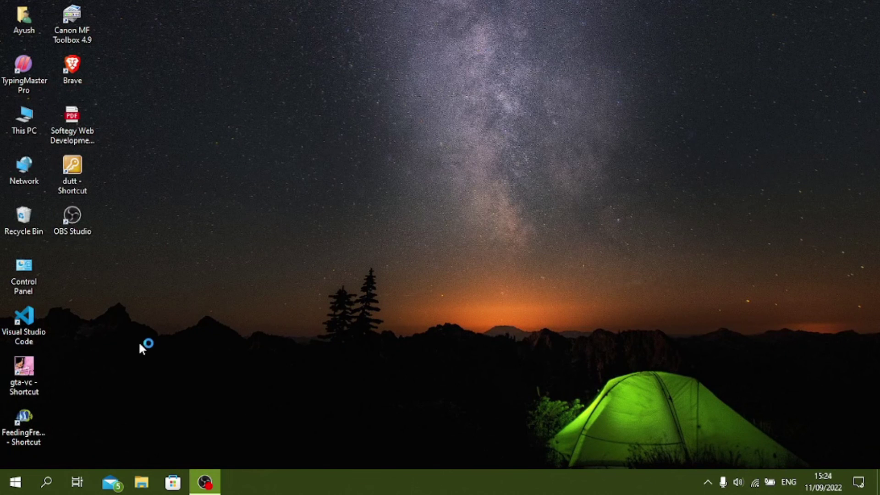
Step: Launch SQL Plus from the expanded list of recently added applications
{"action": "left_click", "coordinate": [15, 482]}
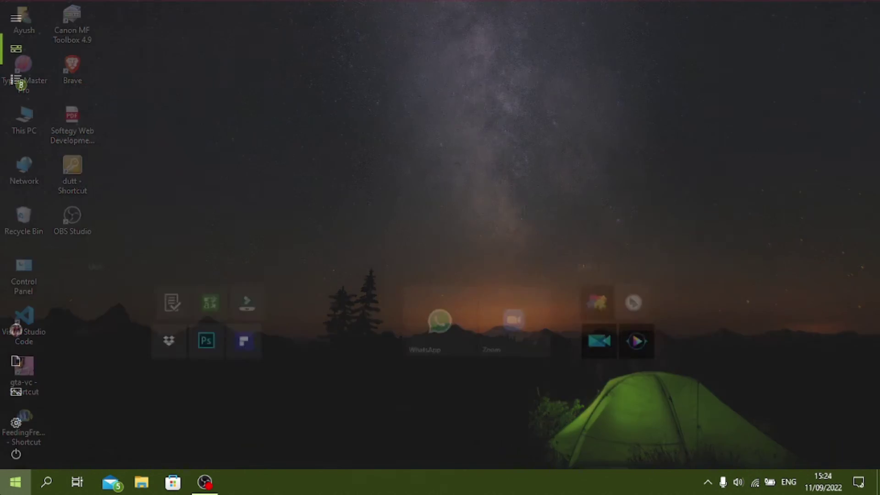
{"action": "left_click", "coordinate": [17, 85]}
{"action": "left_click", "coordinate": [227, 86]}
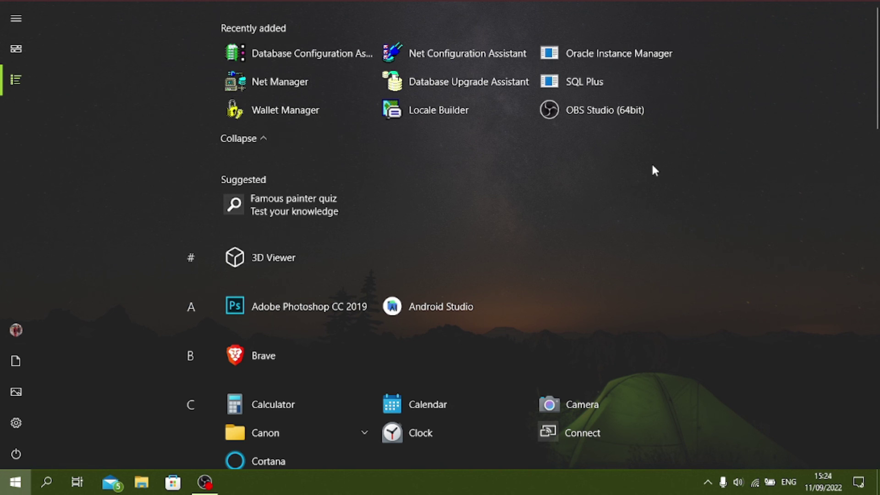
{"action": "left_click", "coordinate": [604, 82]}
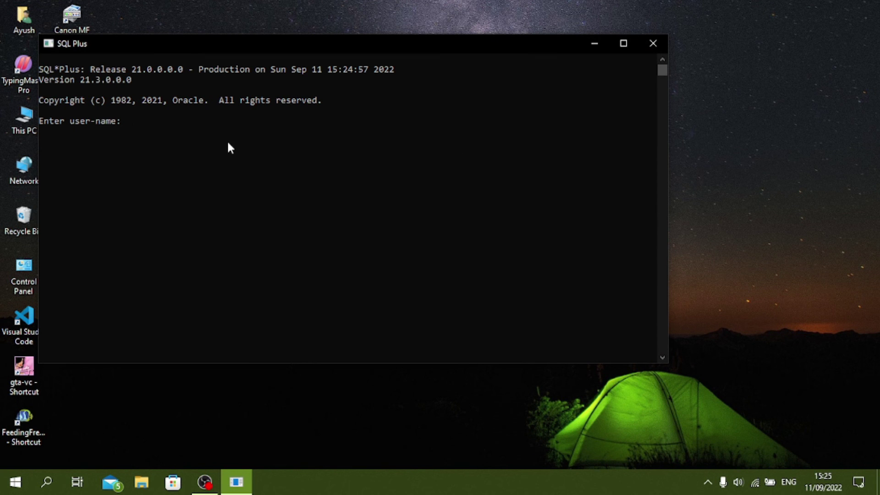
Step: Log in to the database with the user name "sys as sysdba" and the account password
{"action": "type", "text": "sys as sysdba"}
{"action": "key", "text": "Return"}
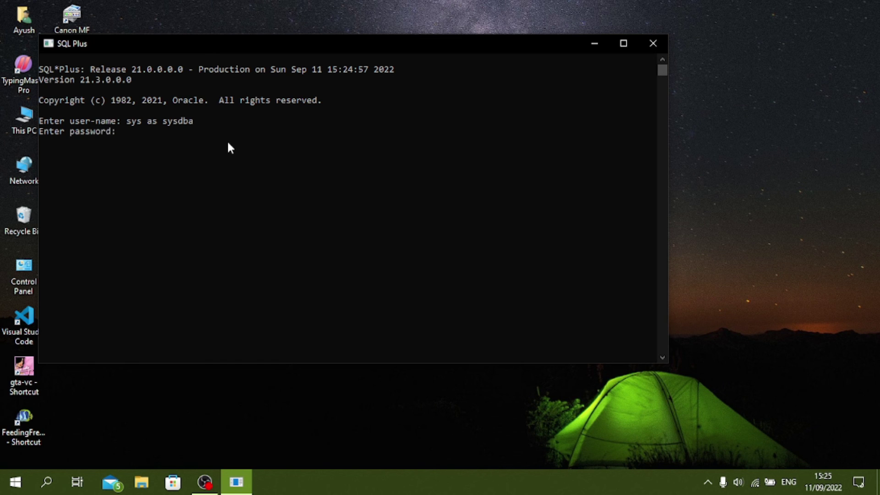
{"action": "key", "text": "Return"}
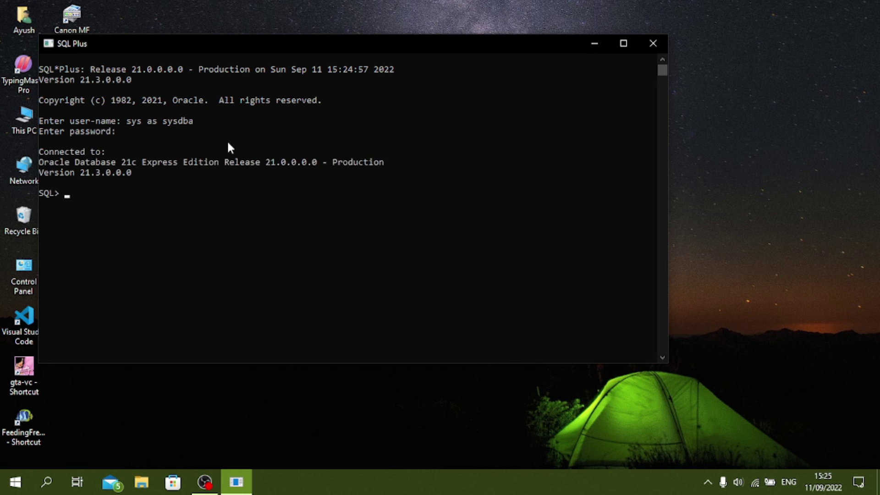